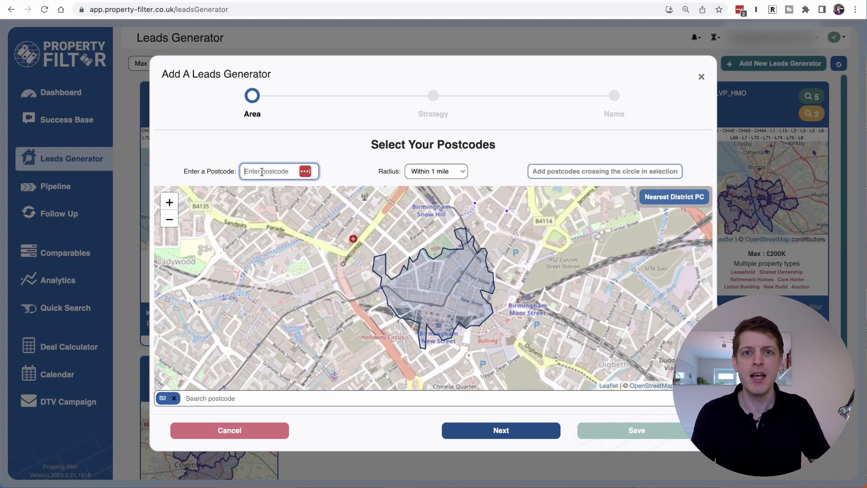
Set the search postcode to SO15 with a radius of within 2 miles and add the postcodes crossing the circle
text(SO15)
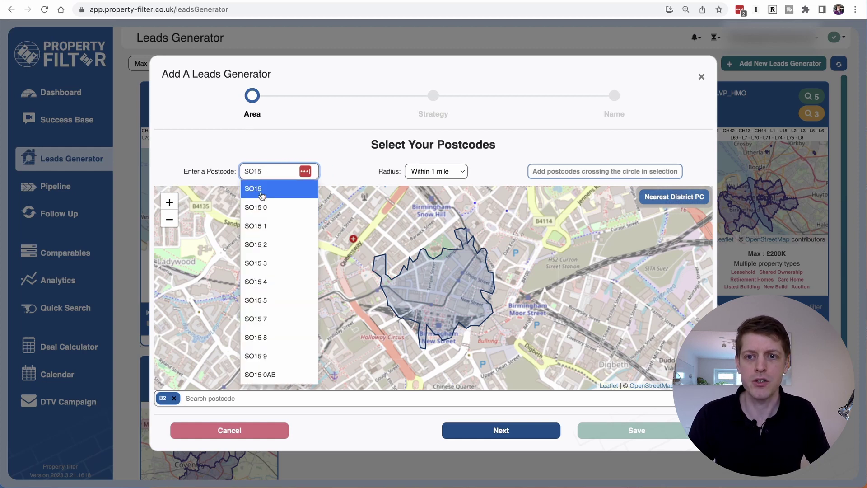
click(262, 192)
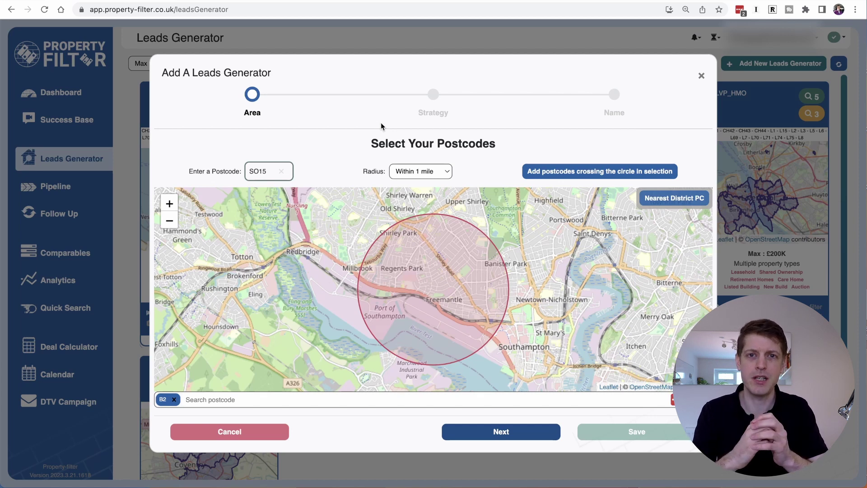
click(415, 172)
click(420, 182)
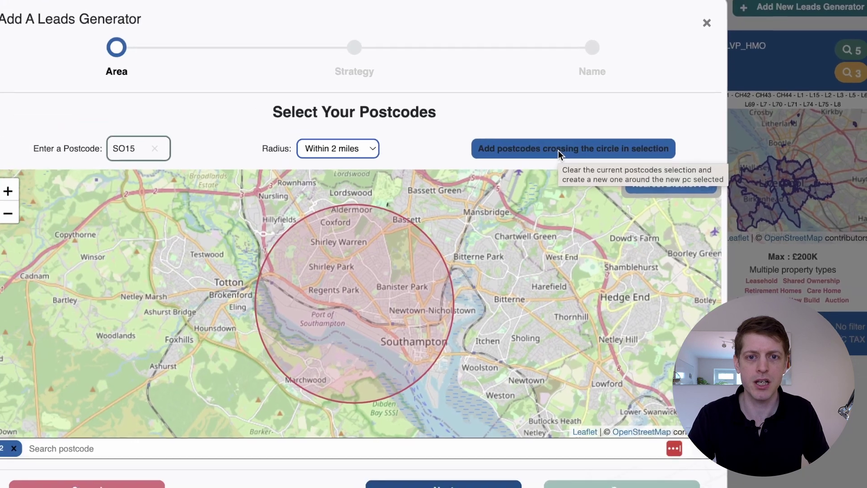
click(538, 141)
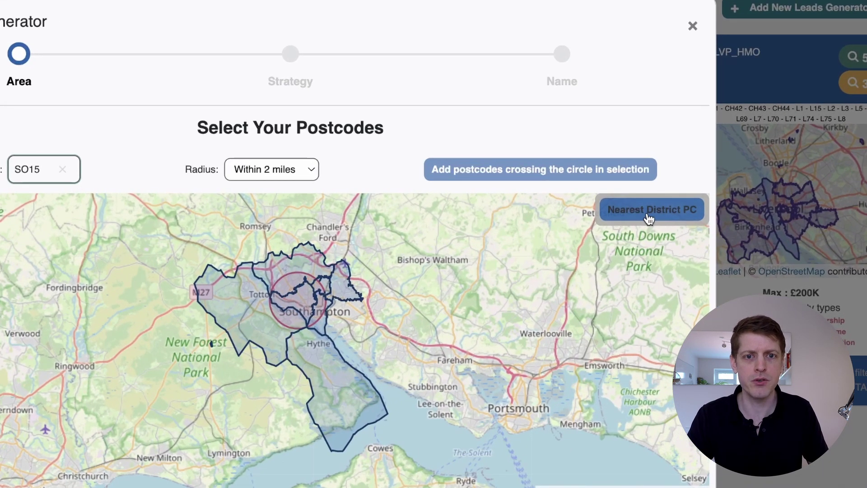
Show the nearest district postcodes on the map, add SO50 to the selection and remove SO45
click(649, 218)
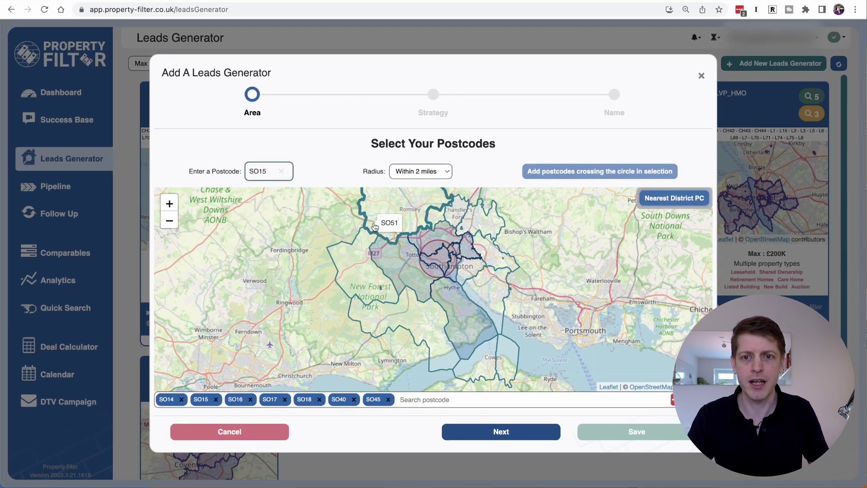
click(489, 227)
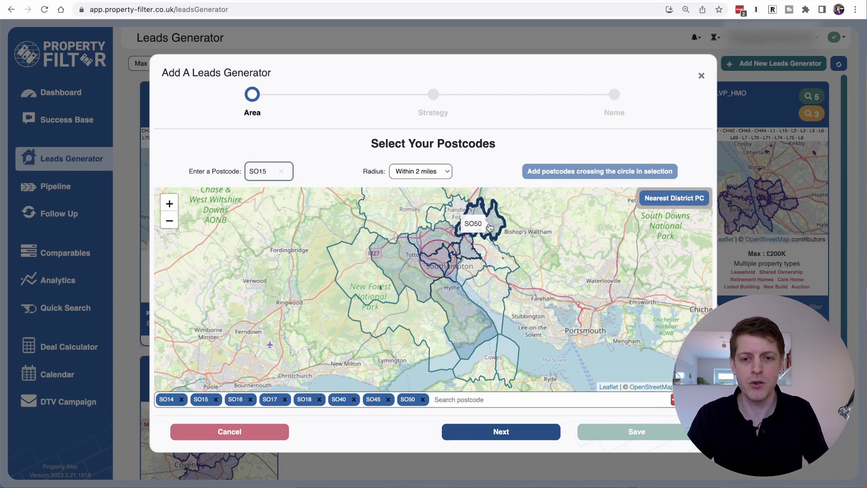
click(463, 312)
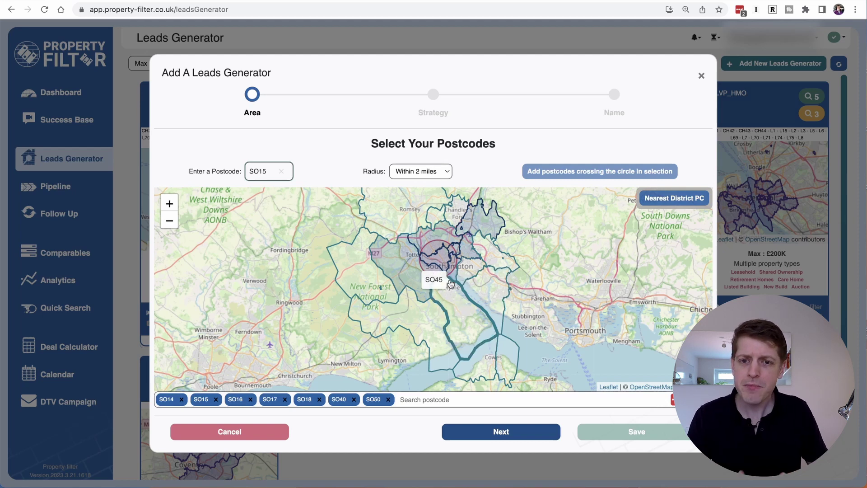
Continue to the strategy stage, choose the "Existing HMOs in Article 4 areas" template and proceed to naming
click(507, 437)
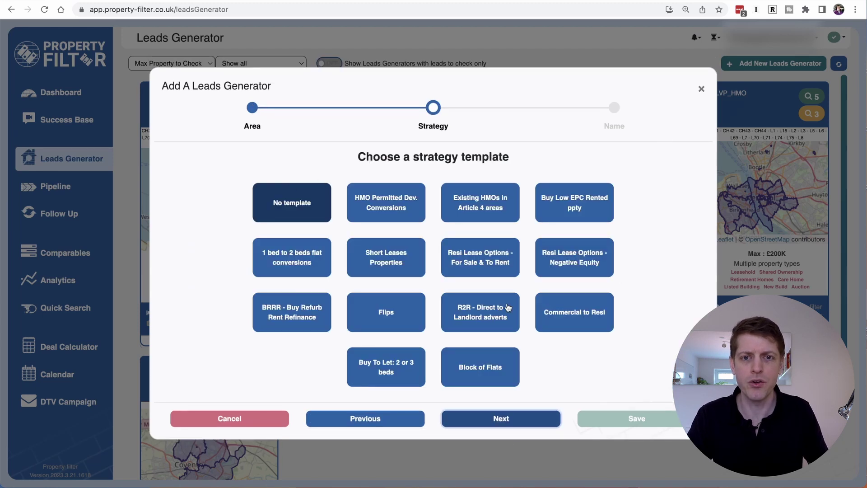
click(470, 195)
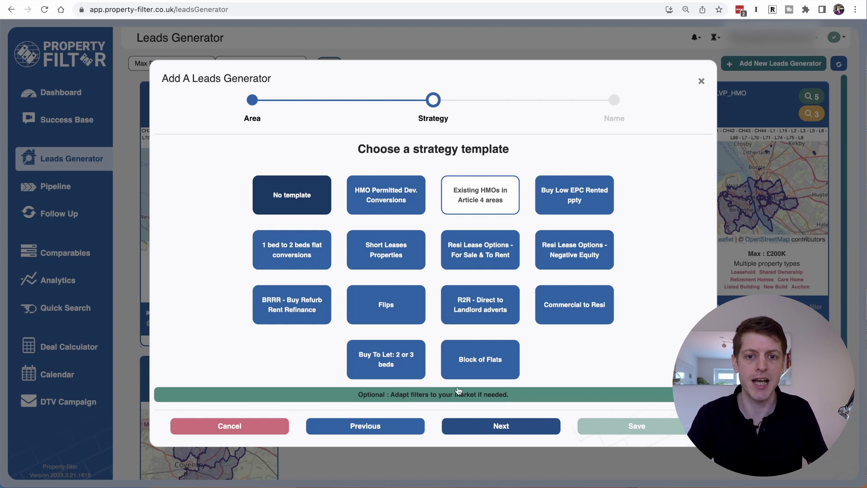
click(519, 421)
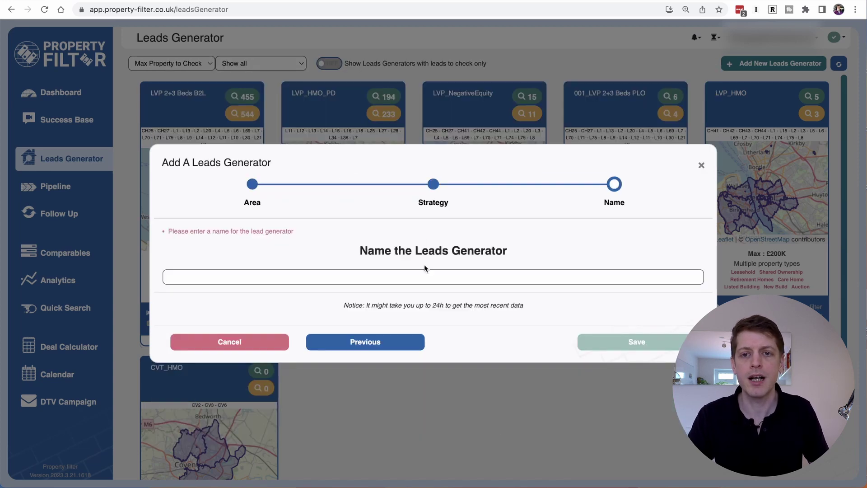
Name the leads generator SOTON_HMO and save it
click(191, 277)
text(SOTON_HMO)
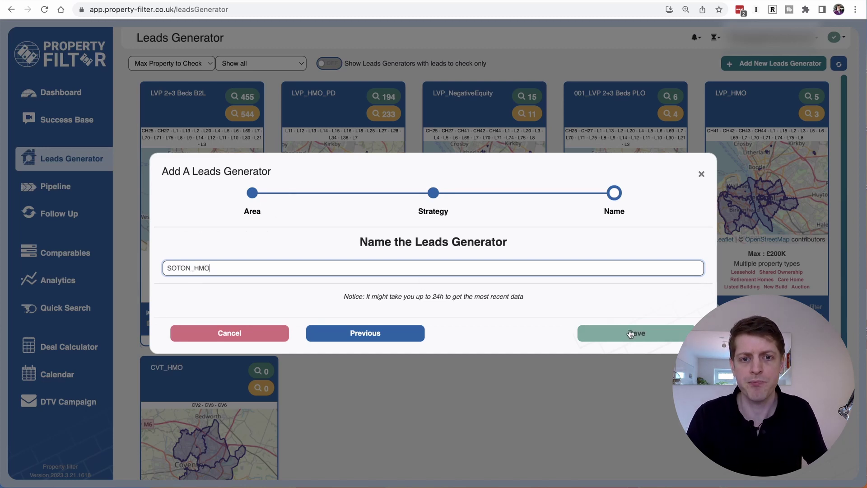
click(630, 334)
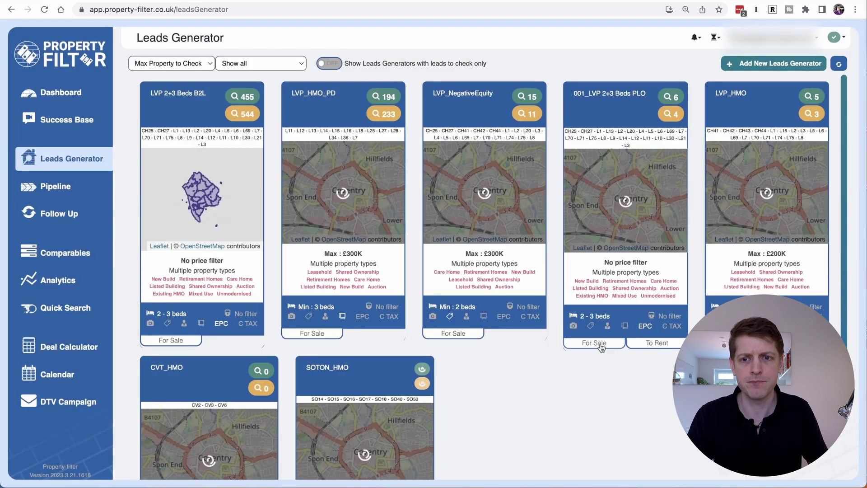
Open the SOTON_HMO leads generator's strategy for editing and deselect the Flat property type
scroll(570, 314, down, 3)
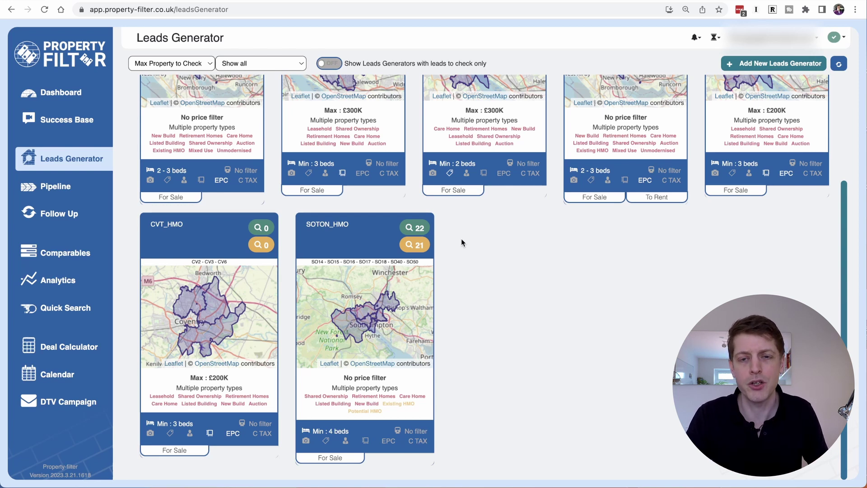
click(382, 226)
click(369, 299)
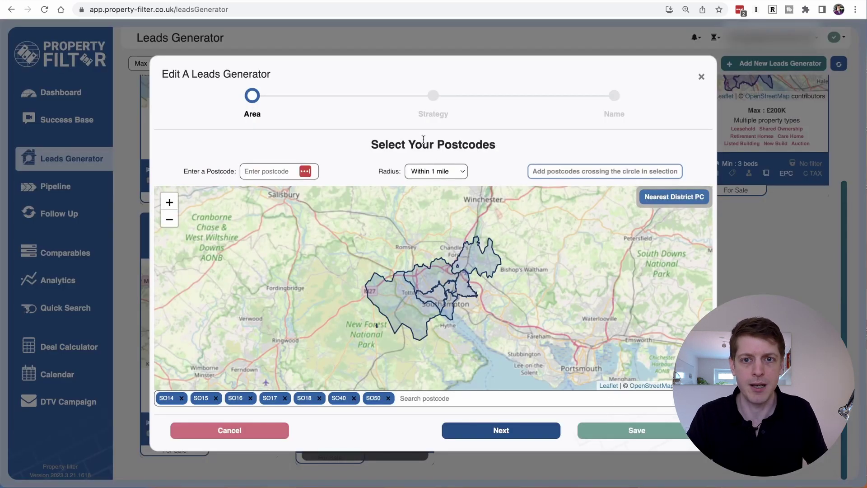
click(432, 96)
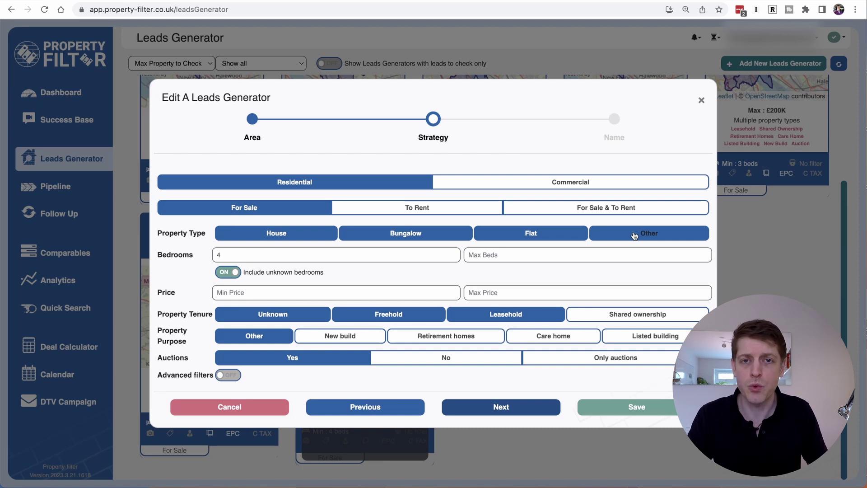
click(560, 235)
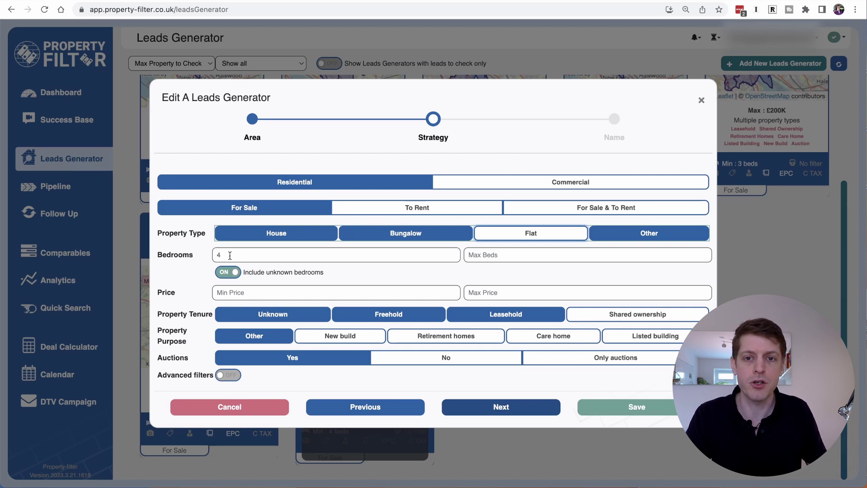
Set the maximum price to 300000, deselect Leasehold tenure, and save and confirm the edited leads generator
click(484, 295)
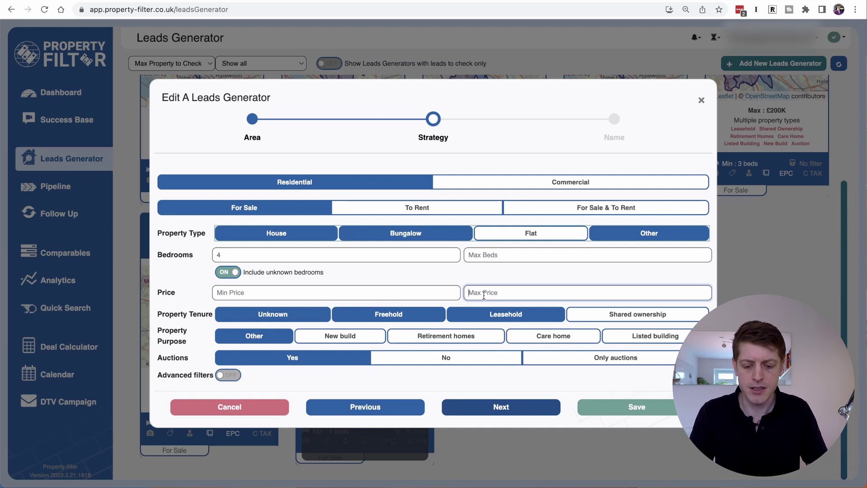
text(300000)
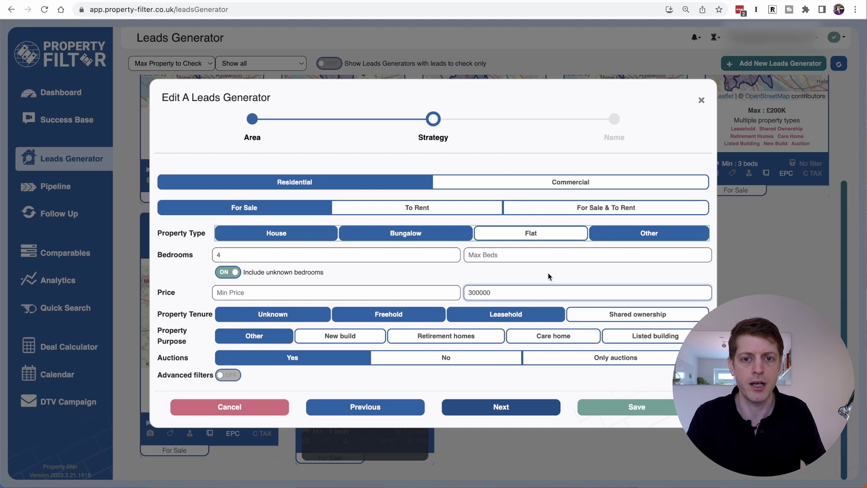
click(548, 272)
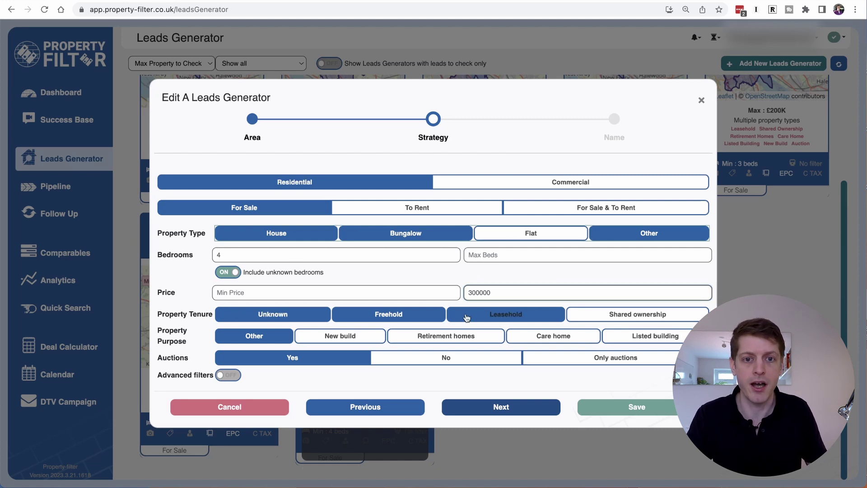
click(501, 319)
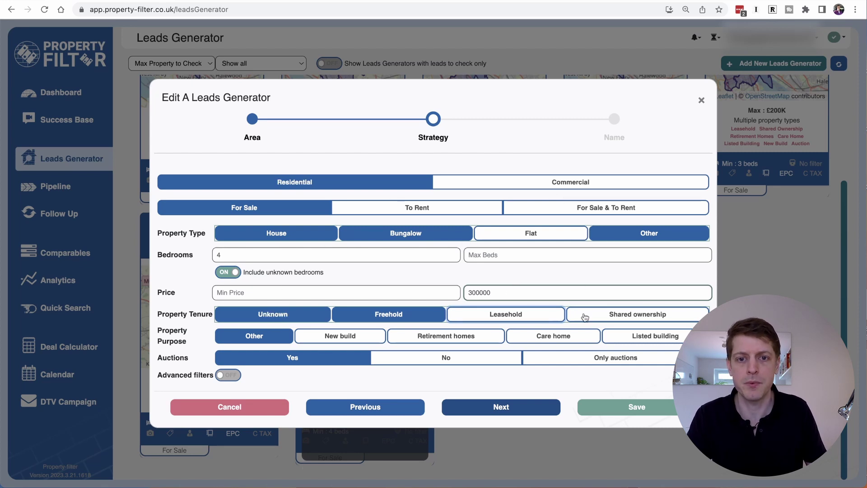
click(623, 406)
click(596, 292)
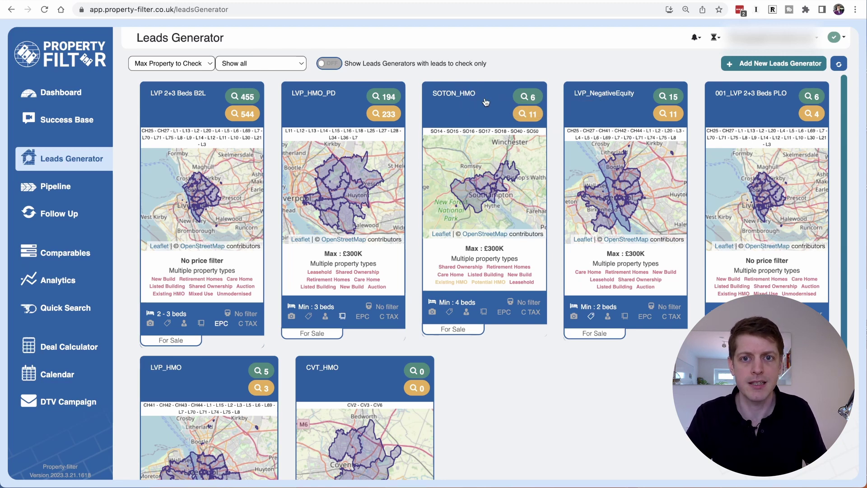
Reopen the strategy settings of the SOTON_HMO leads generator and turn on the advanced filters
mouse_move(490, 145)
click(491, 170)
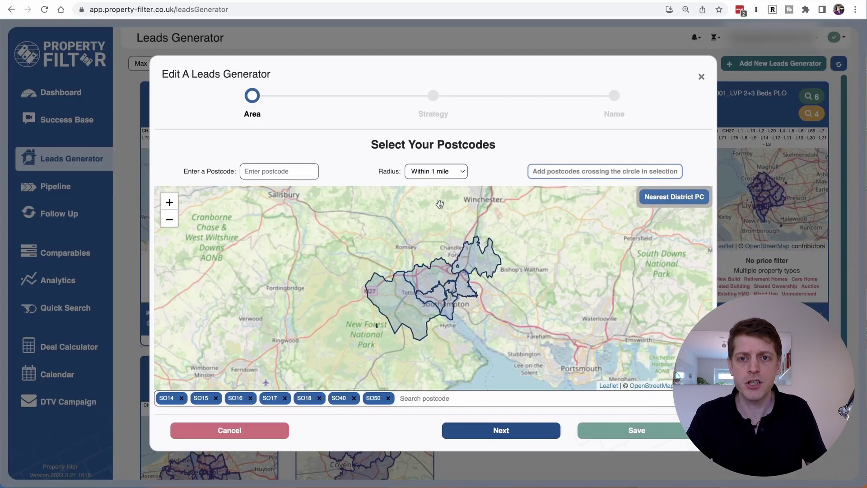
click(442, 108)
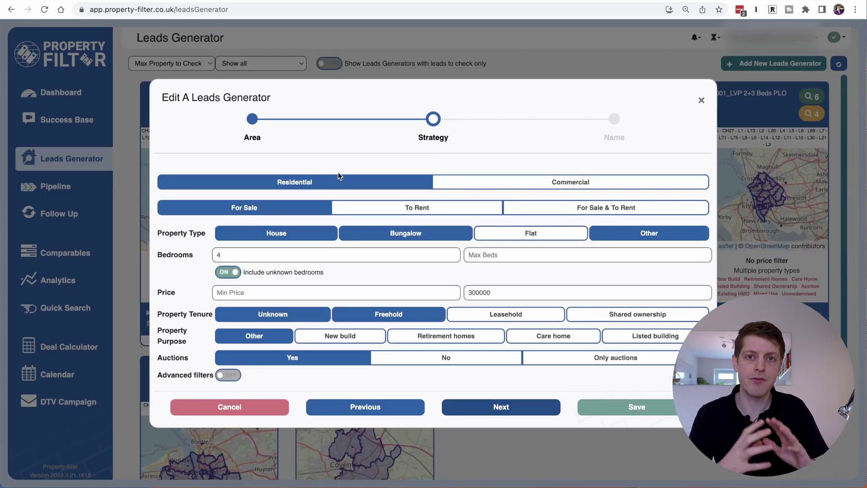
click(221, 377)
click(349, 369)
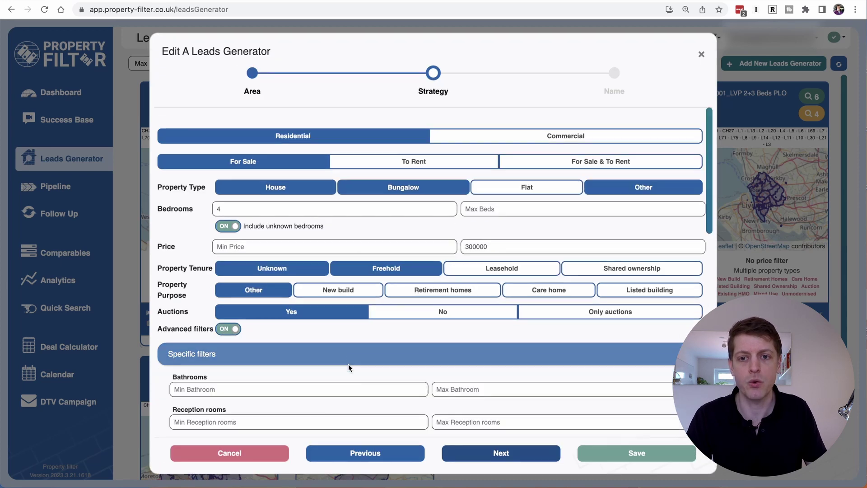
In the specific filters, restrict listings to multiple agents only and deselect all bungalow types
scroll(512, 222, down, 3)
scroll(508, 210, down, 4)
scroll(481, 204, up, 1)
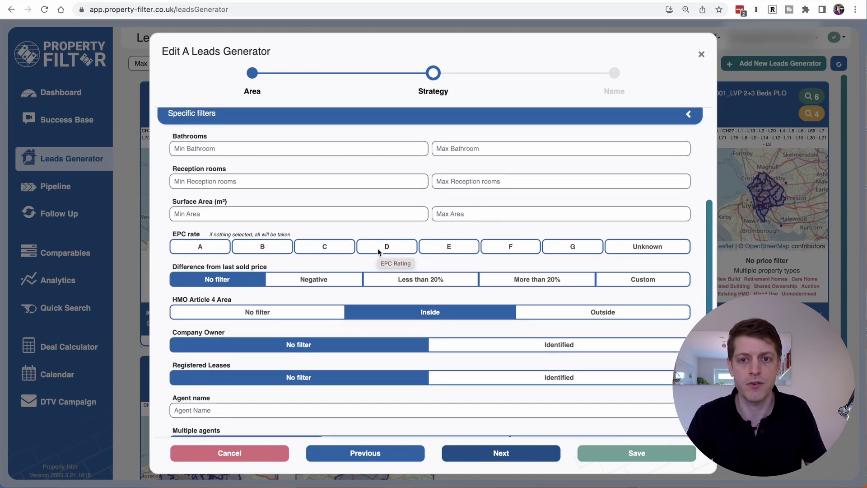
scroll(388, 240, down, 1)
scroll(395, 232, down, 2)
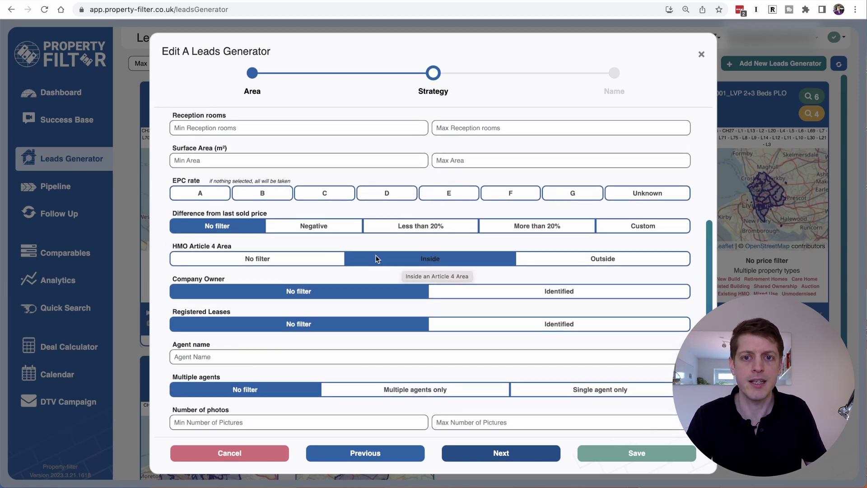
scroll(433, 252, down, 10)
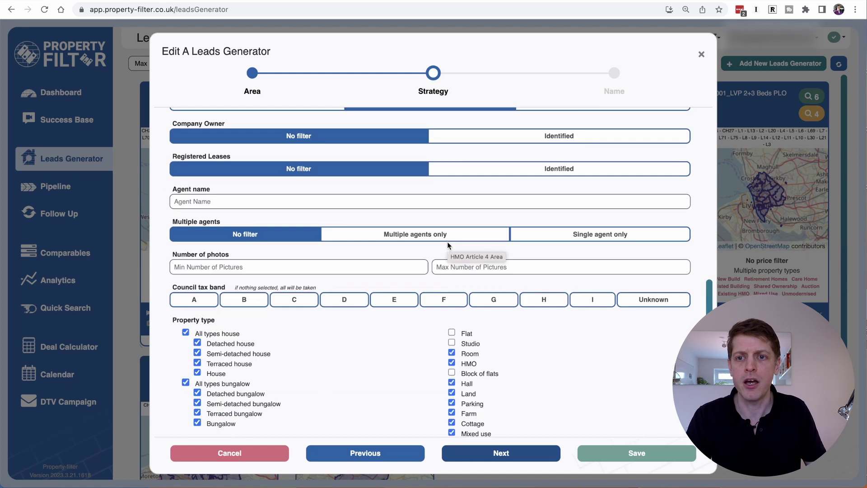
scroll(216, 159, up, 1)
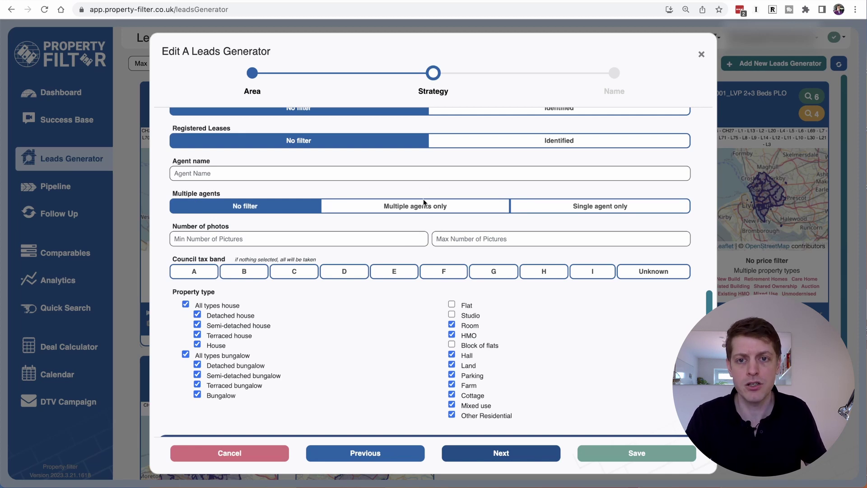
click(420, 214)
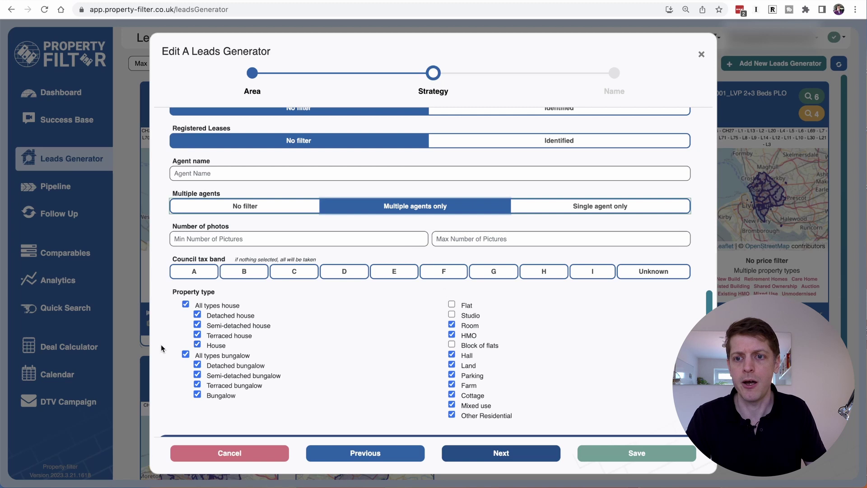
scroll(207, 344, down, 2)
click(185, 302)
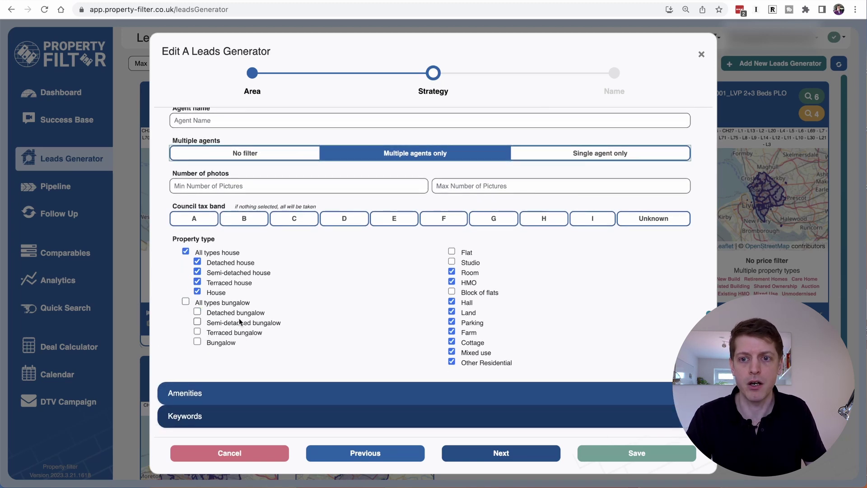
Expand the Amenities filters and examine the minimum and maximum distance fields, including hospital and university
click(212, 394)
scroll(334, 280, down, 1)
scroll(334, 280, down, 4)
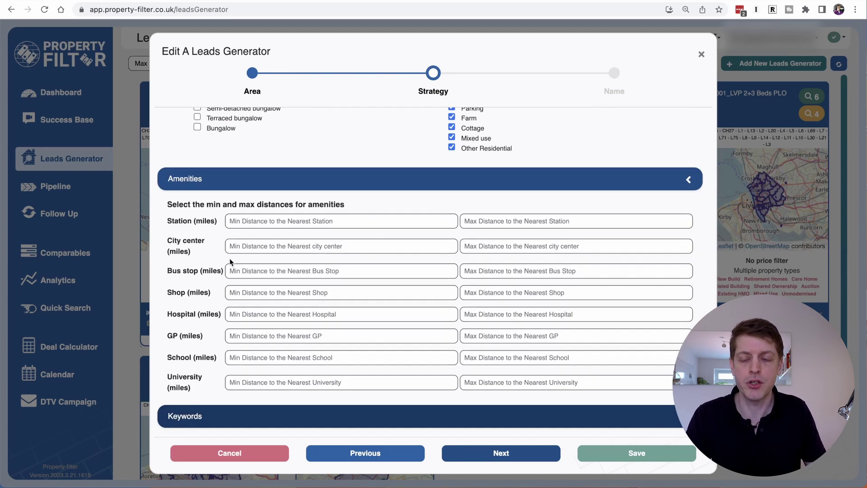
click(229, 317)
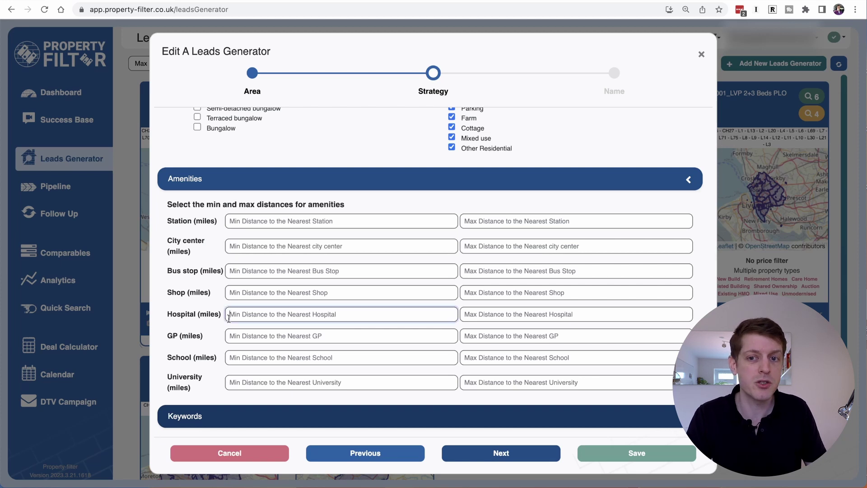
click(263, 383)
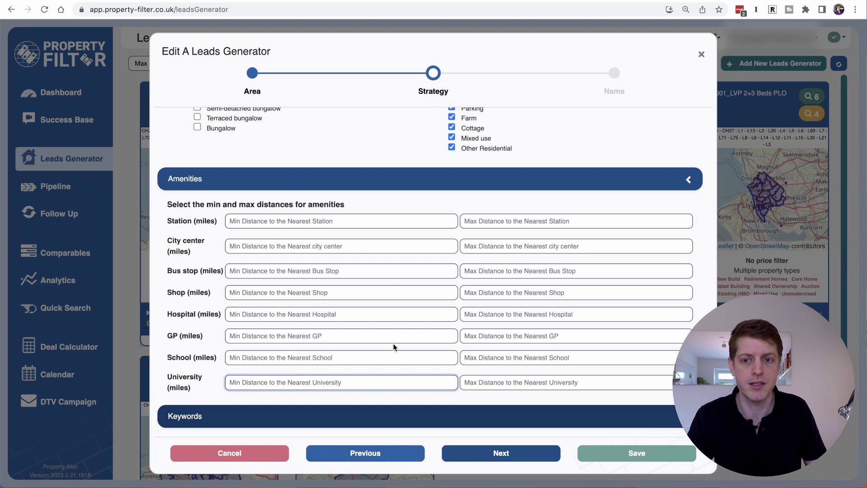
Expand the Keywords filters to review the documentation, tenure and property purpose options, and save and confirm the edited leads generator
click(266, 413)
scroll(316, 271, down, 5)
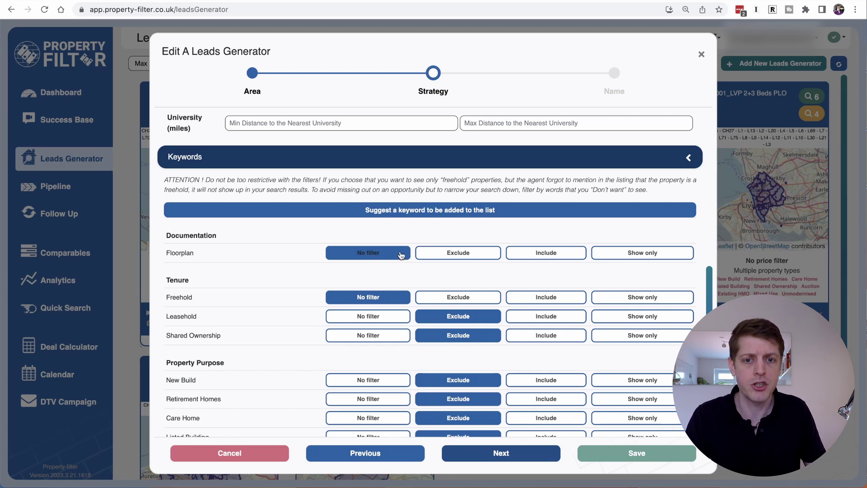
click(632, 455)
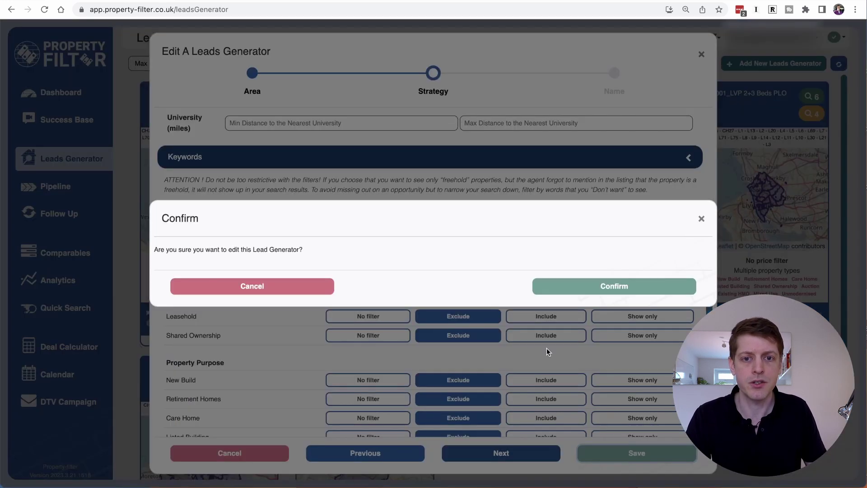
click(591, 286)
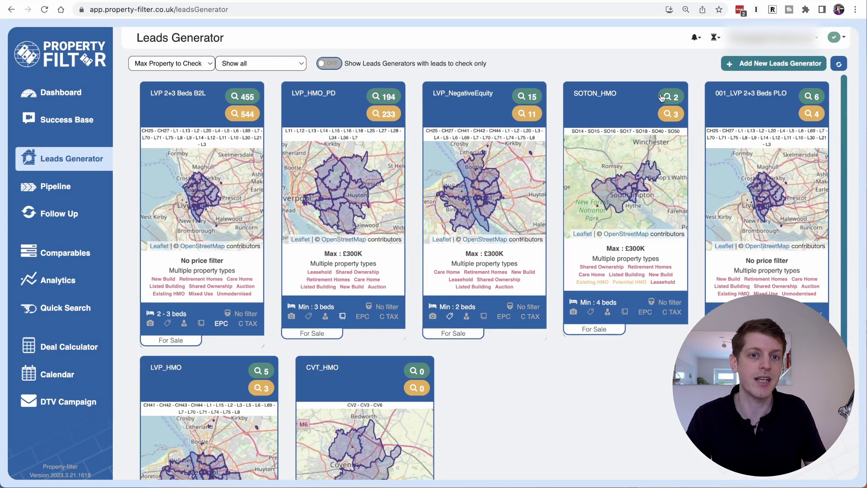
Open the leads for SOTON_HMO and show the details of the semi-detached house listed under Back & Reduced
mouse_move(638, 106)
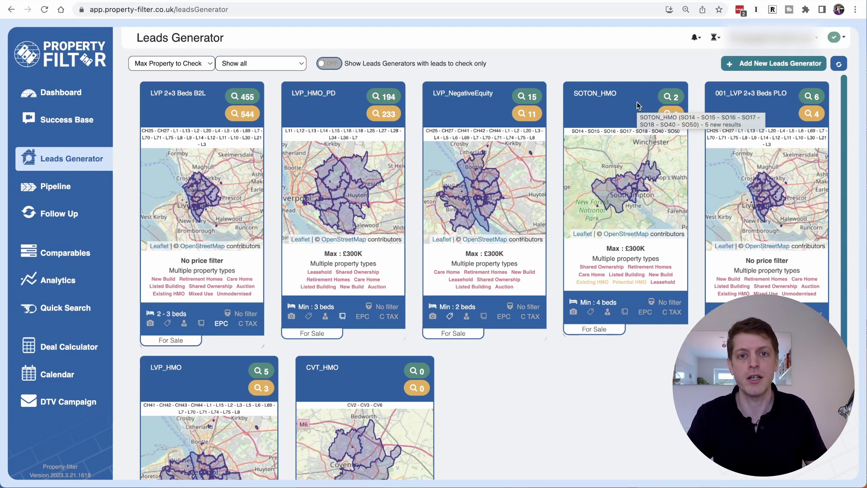
click(636, 105)
click(625, 197)
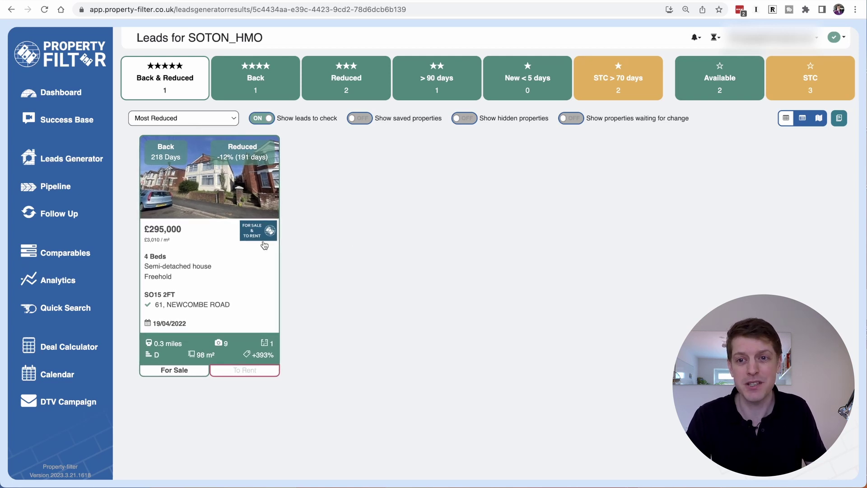
click(243, 196)
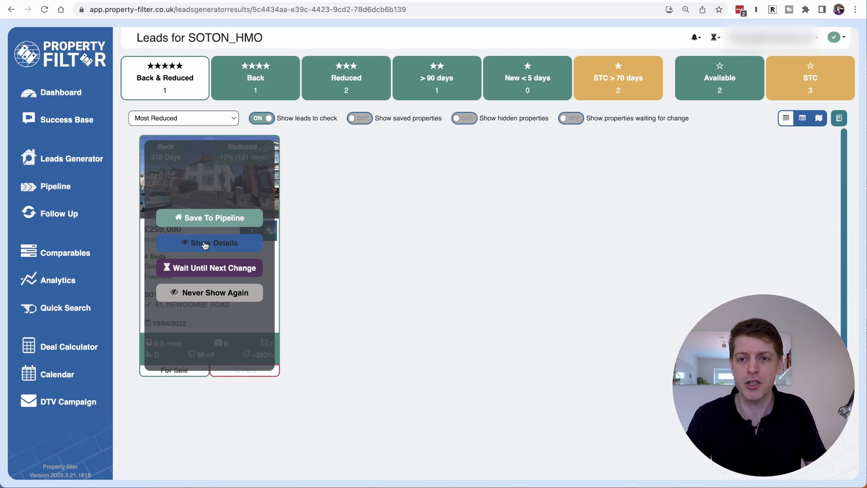
click(205, 244)
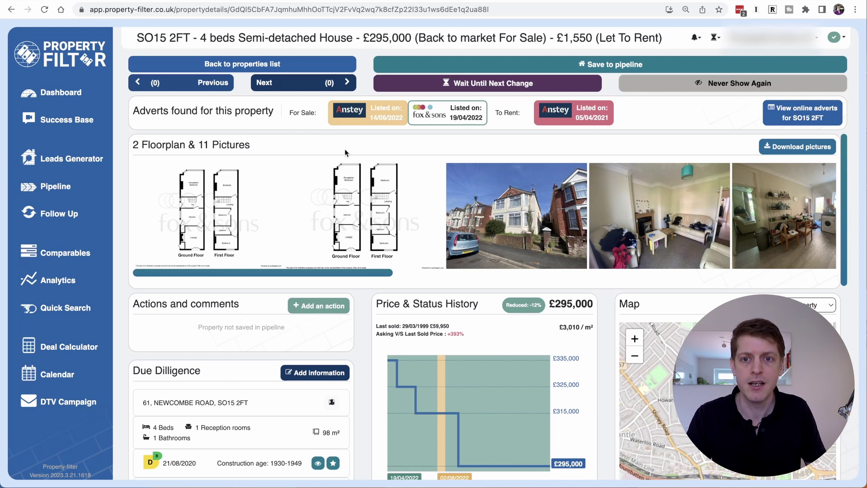
Examine the property's Price & Status History chart, checking the price at each reduction and around the STC period
scroll(406, 204, down, 3)
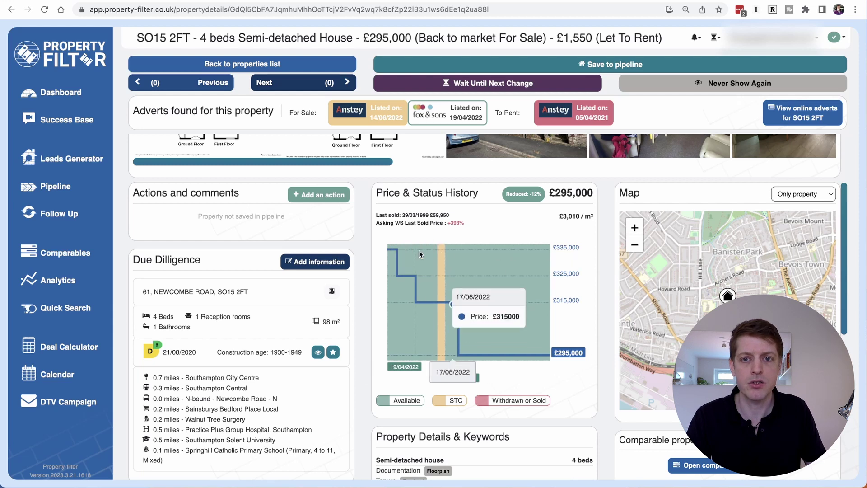
mouse_move(392, 251)
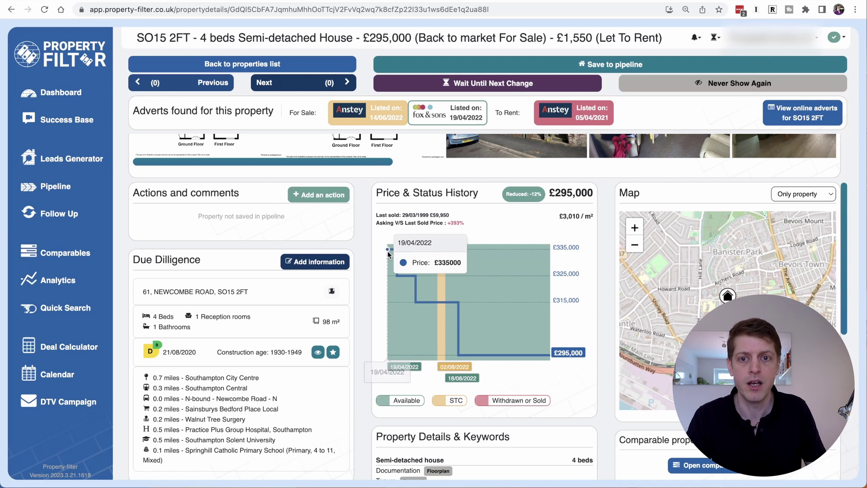
mouse_move(417, 290)
mouse_move(439, 304)
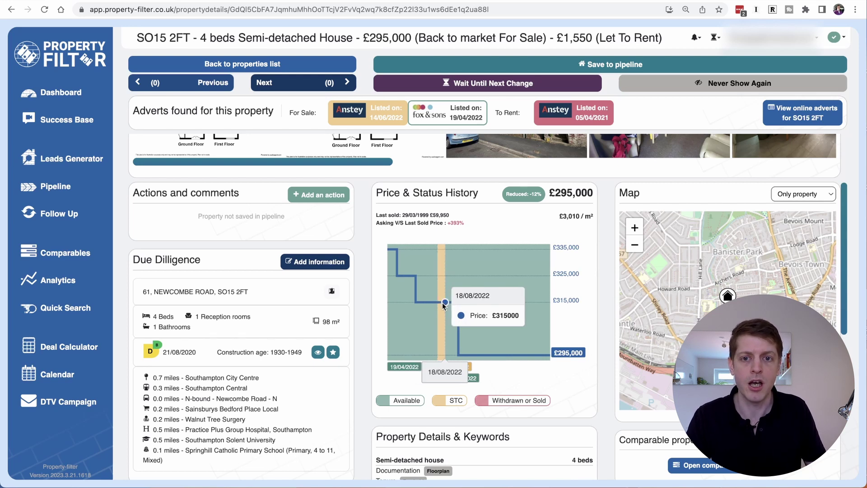
mouse_move(573, 354)
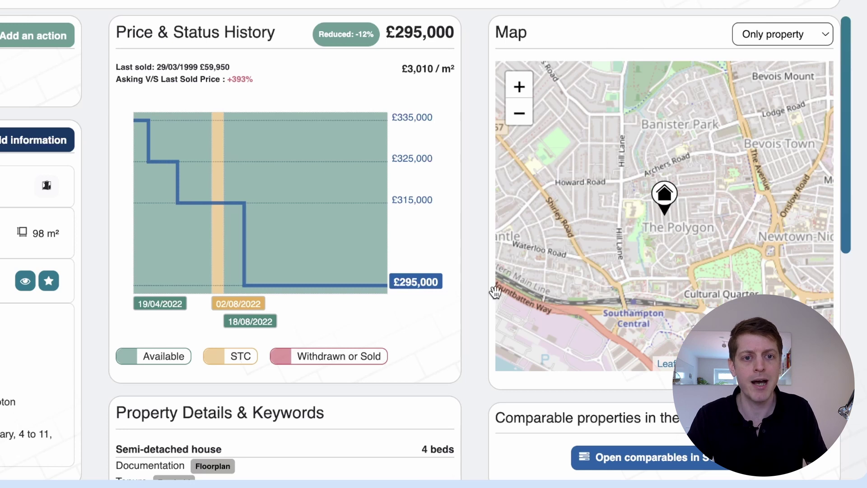
Switch the property map to Nearby Article4 and inspect the area around the property at close range
click(769, 38)
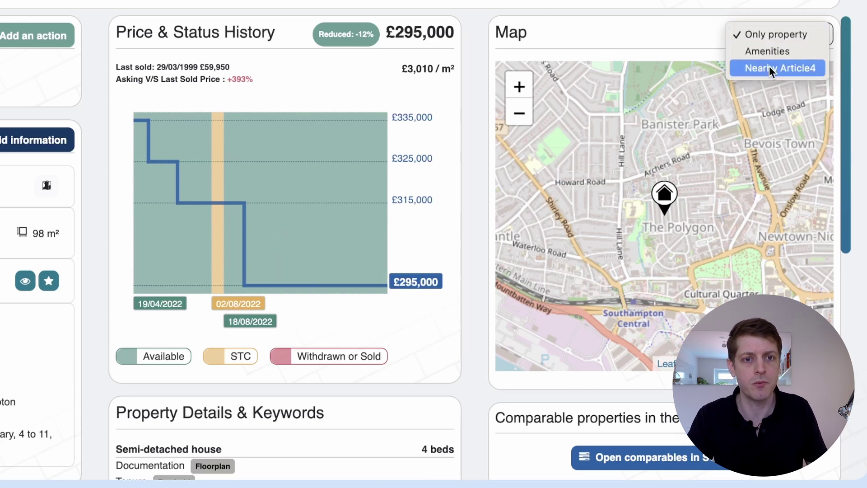
click(782, 63)
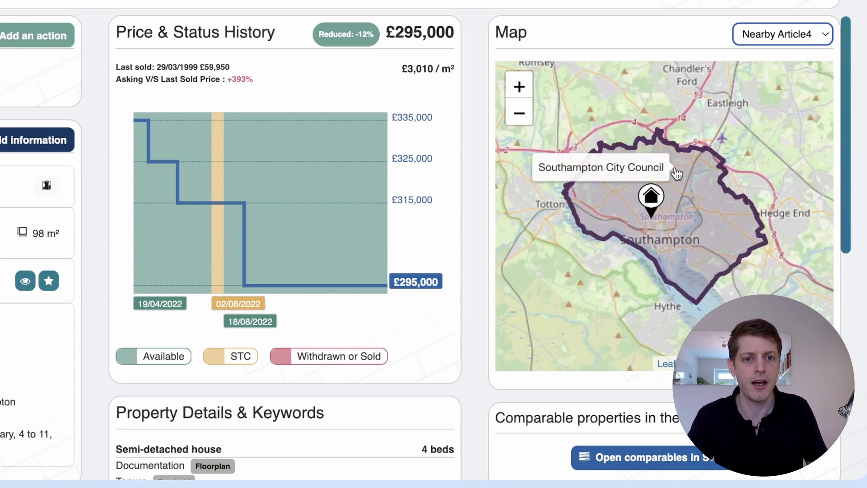
click(520, 86)
click(520, 85)
click(520, 86)
drag(616, 270, 705, 240)
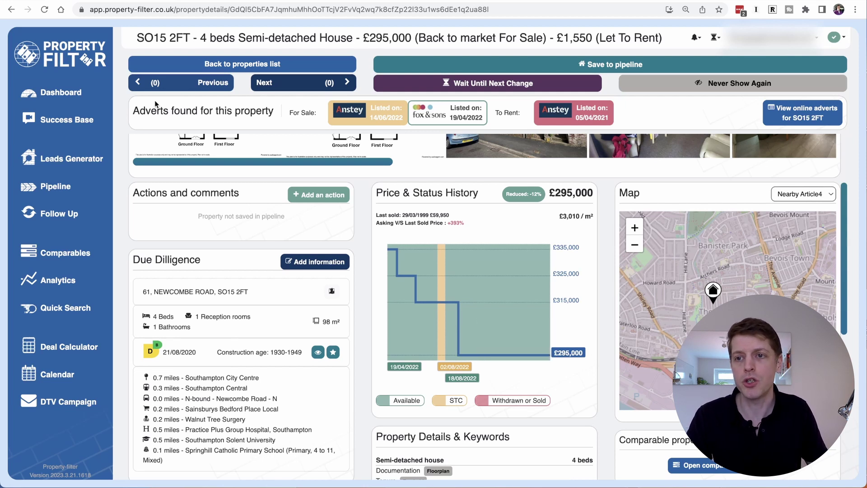
Return to the leads generator overview and reopen the leads for SOTON_HMO
click(68, 159)
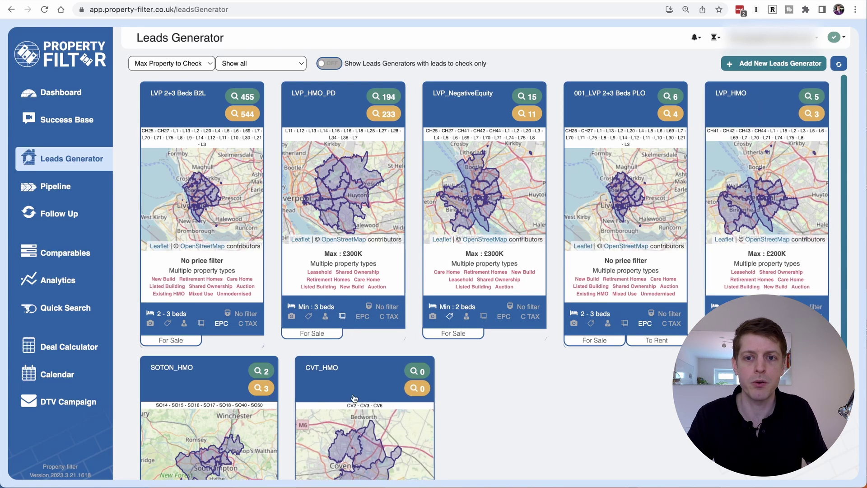
mouse_move(189, 439)
click(212, 467)
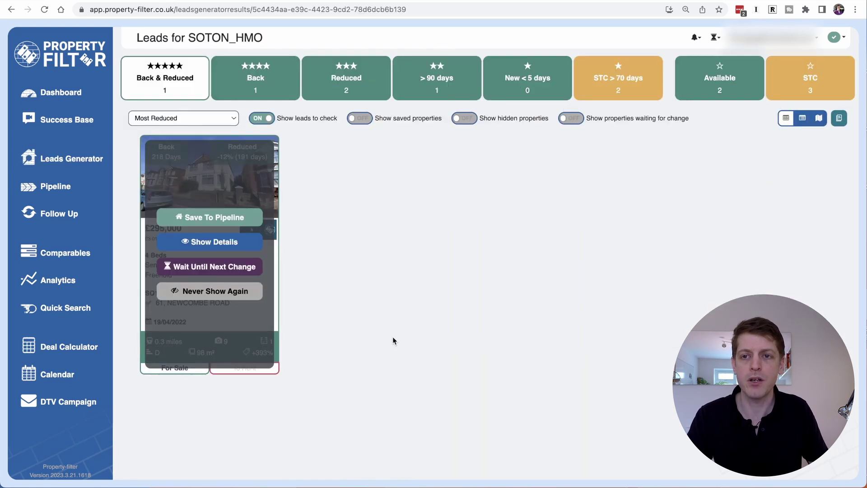